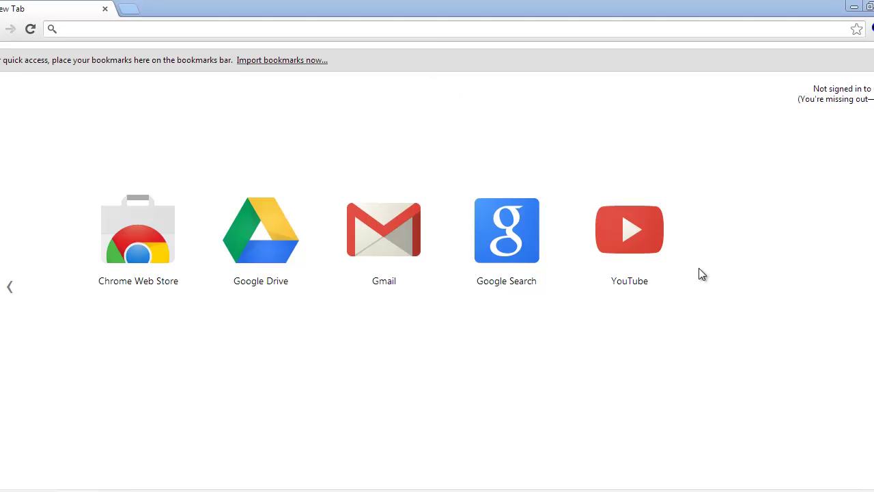
Step: Open YouTube's Video Manager and scroll the Uploads list to the SEO Blog Post videos
left_click(616, 244)
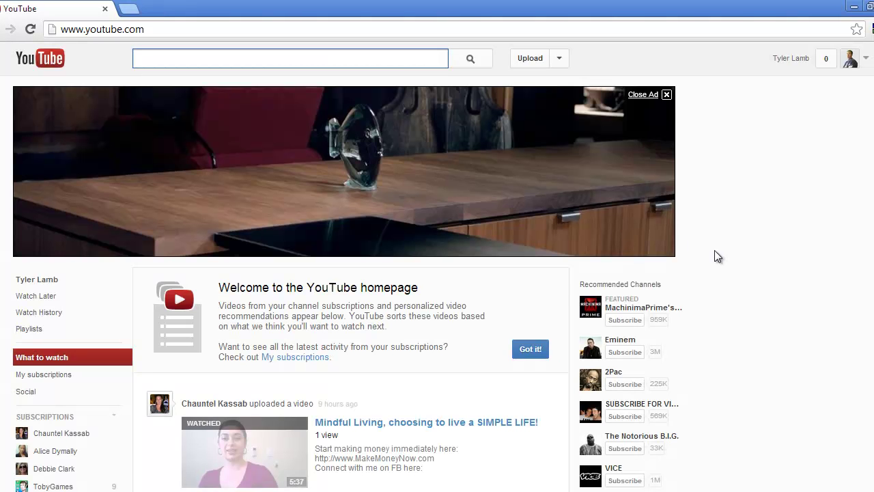
left_click(850, 60)
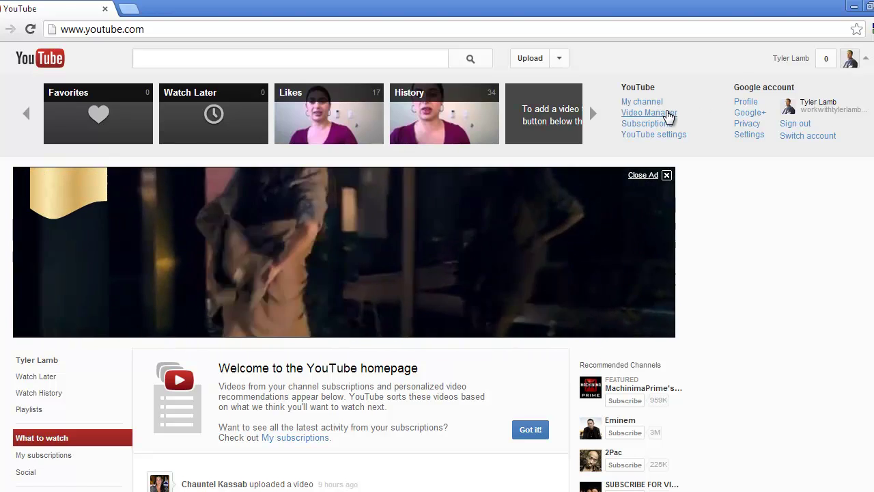
left_click(668, 115)
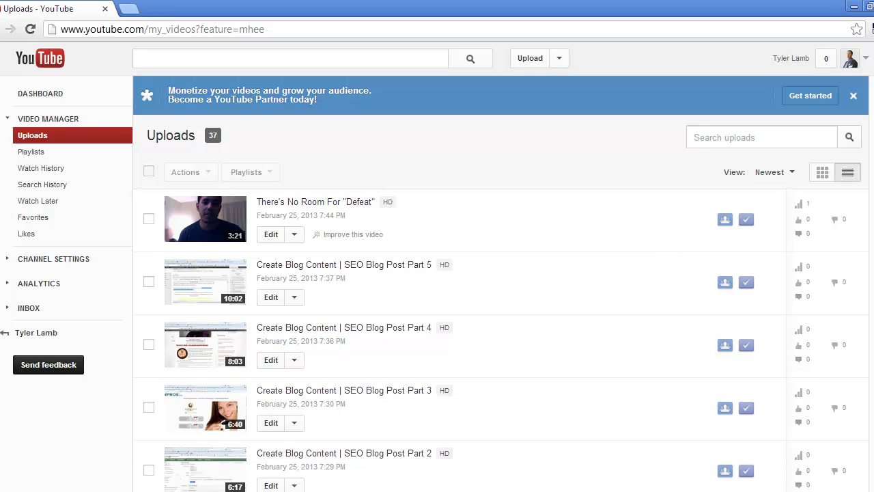
scroll(437, 274, "down", 4)
scroll(437, 273, "down", 1)
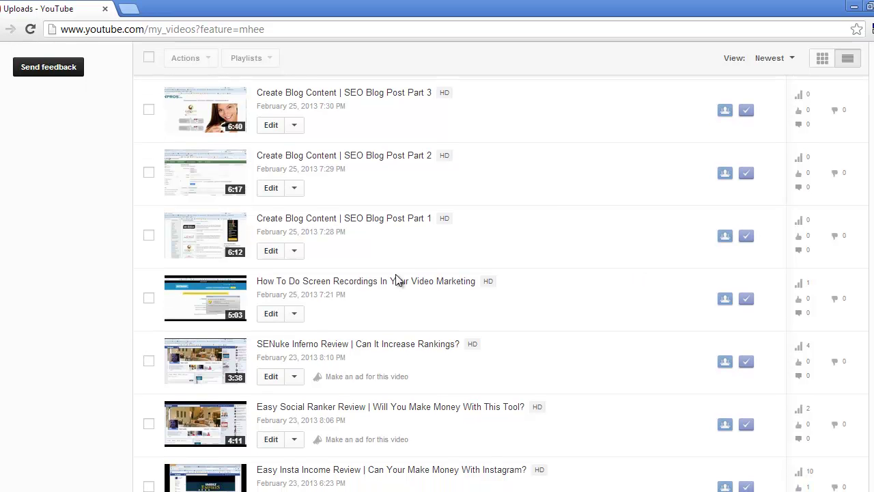
Step: Open and pause 'Create Blog Content | SEO Blog Post Part 1', then show its Share link
left_click(365, 224)
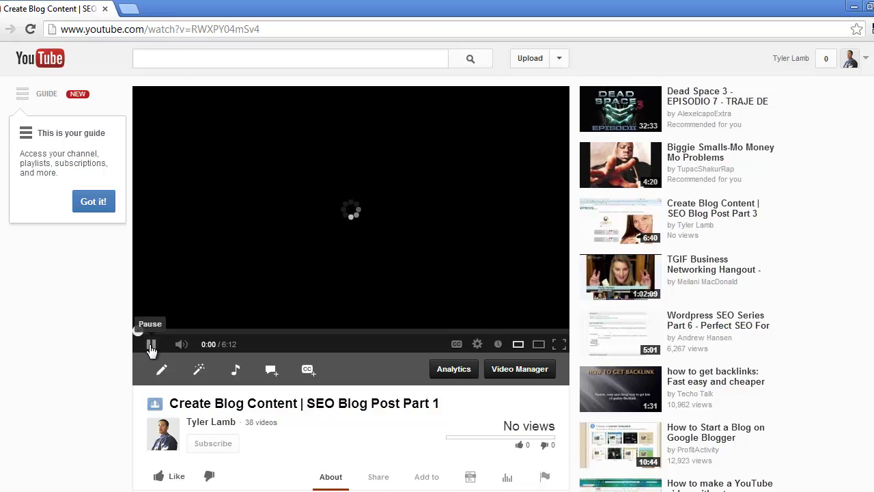
left_click(151, 347)
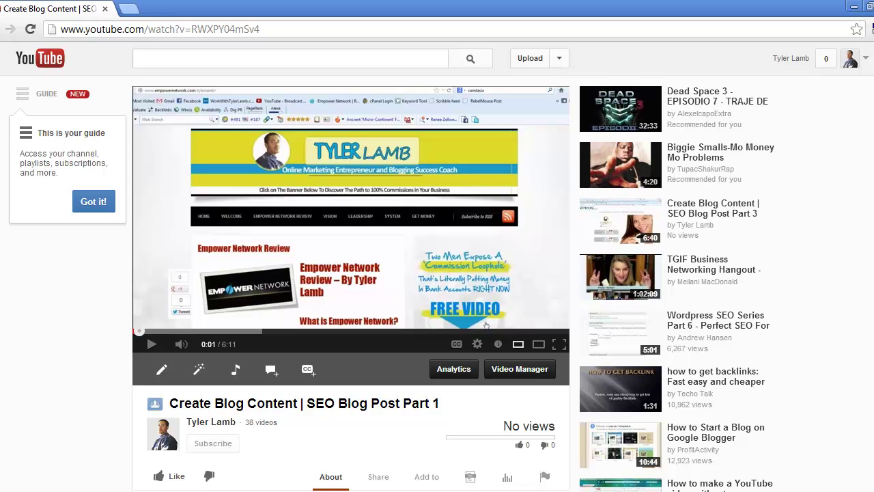
scroll(613, 254, "down", 3)
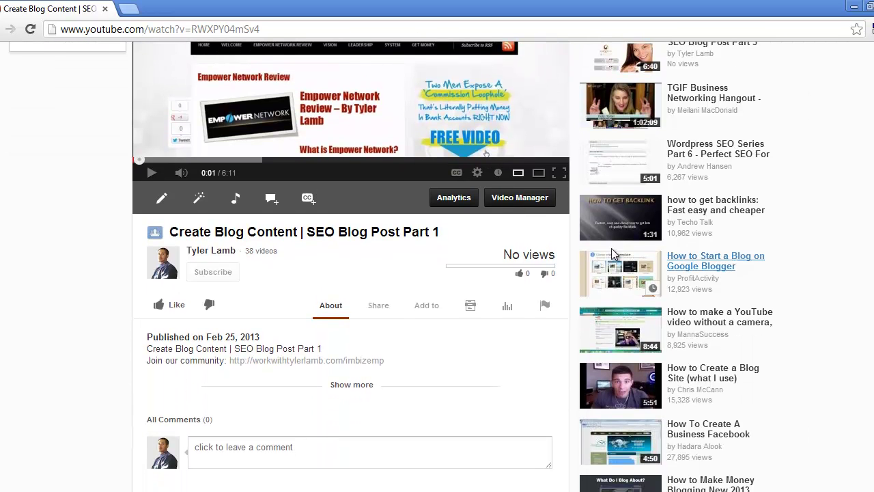
left_click(377, 306)
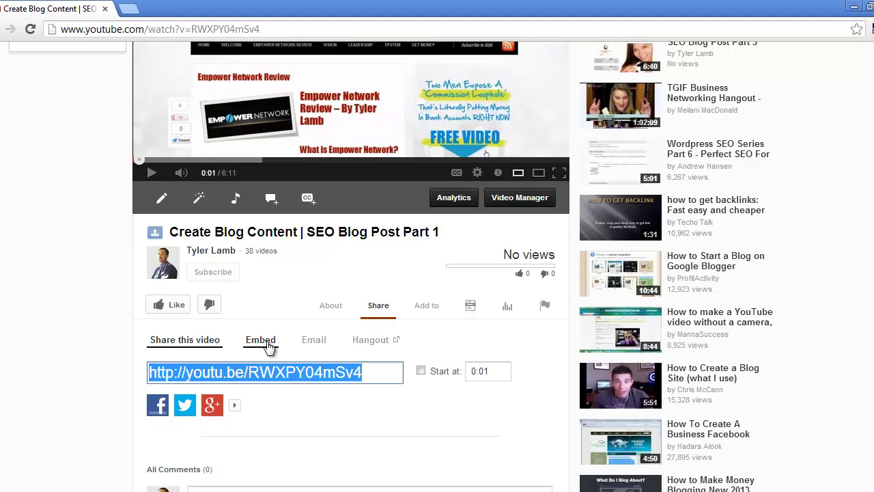
Step: Keep the embed size at 560 × 315 and copy the video's iframe embed code
left_click(268, 341)
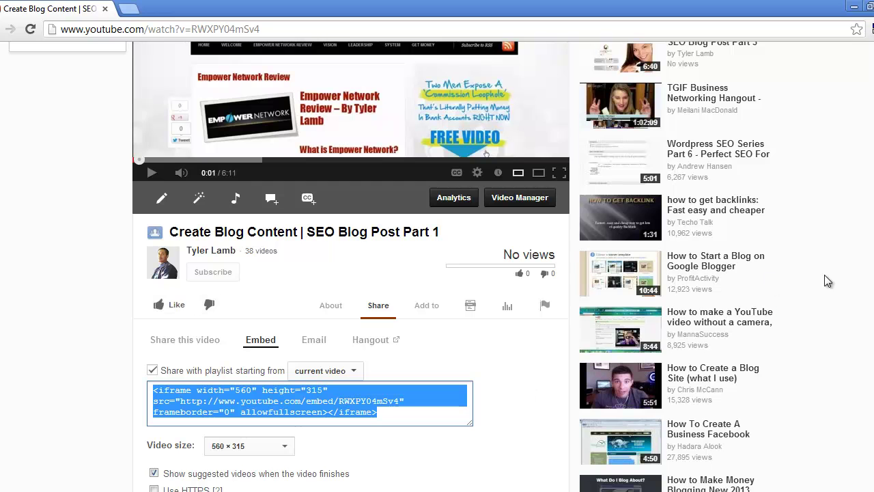
scroll(351, 273, "down", 2)
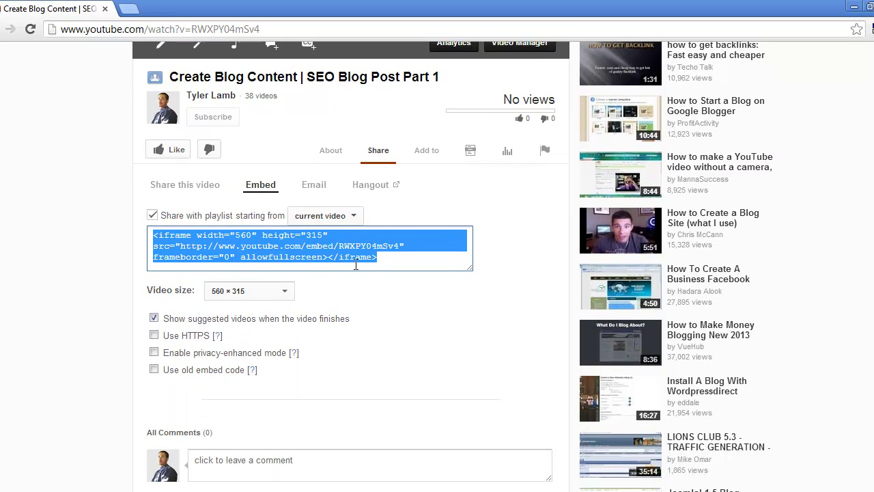
left_click(285, 294)
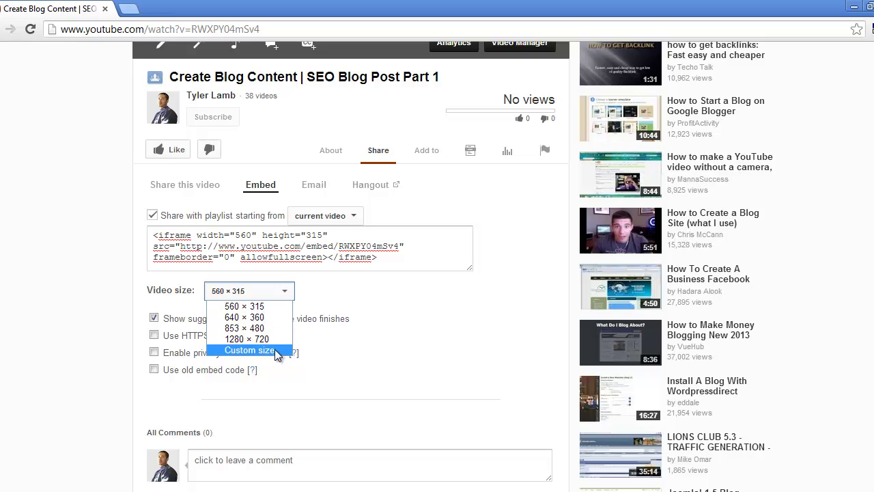
left_click(287, 292)
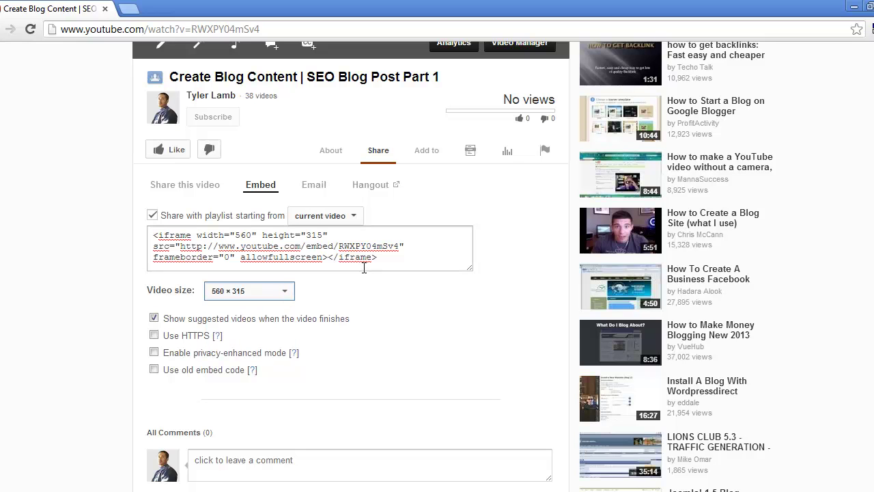
left_click(248, 258)
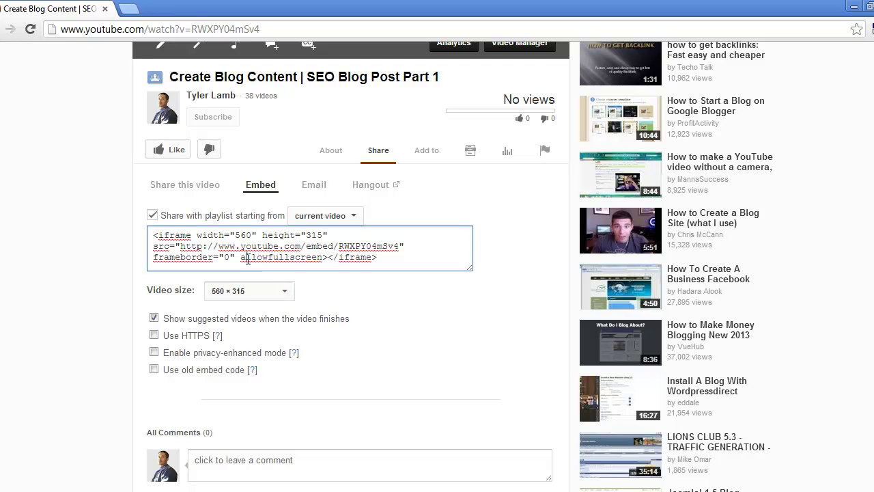
right_click(248, 261)
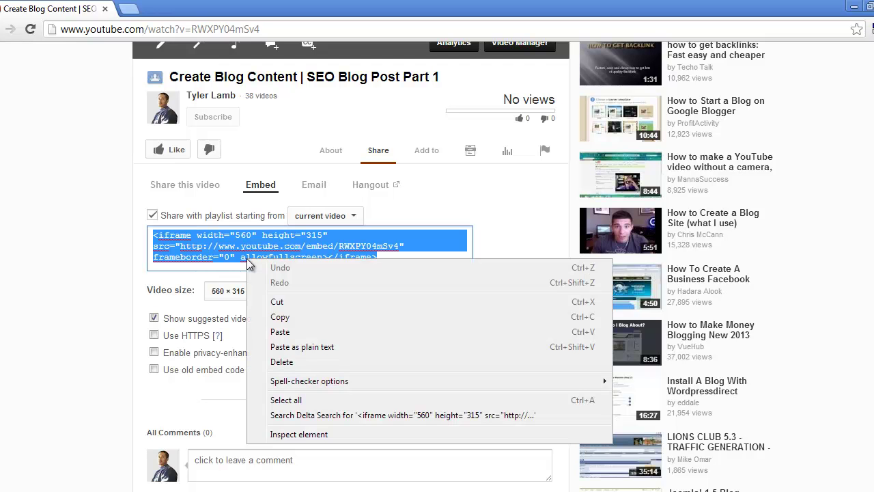
left_click(270, 319)
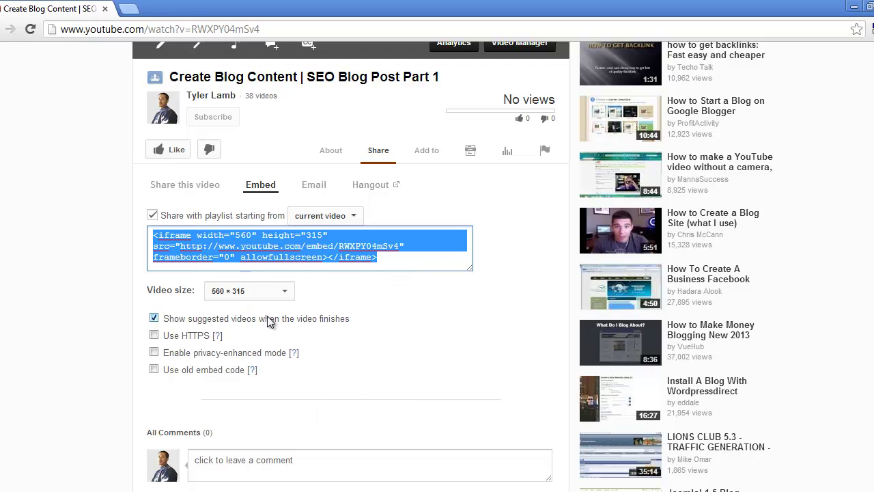
Step: Load empowernetwork.com in a new browser tab and go to its member login page
left_click(128, 10)
type("empowernetwork.com")
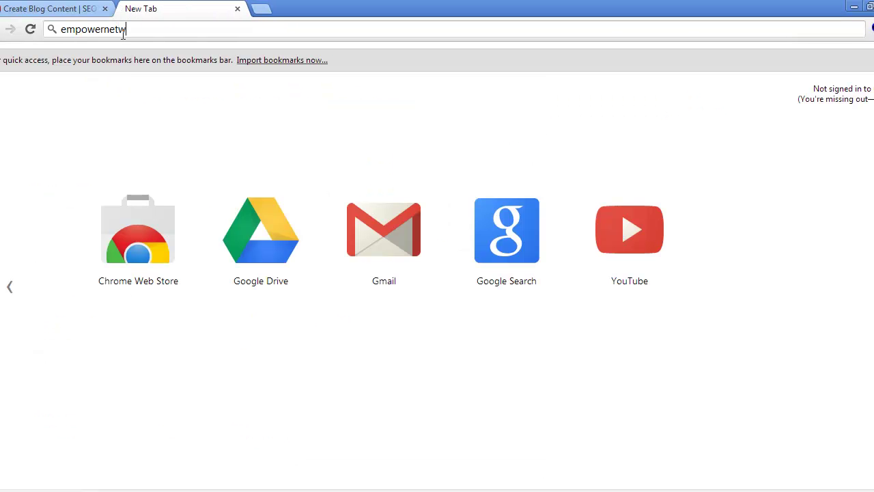
key("Return")
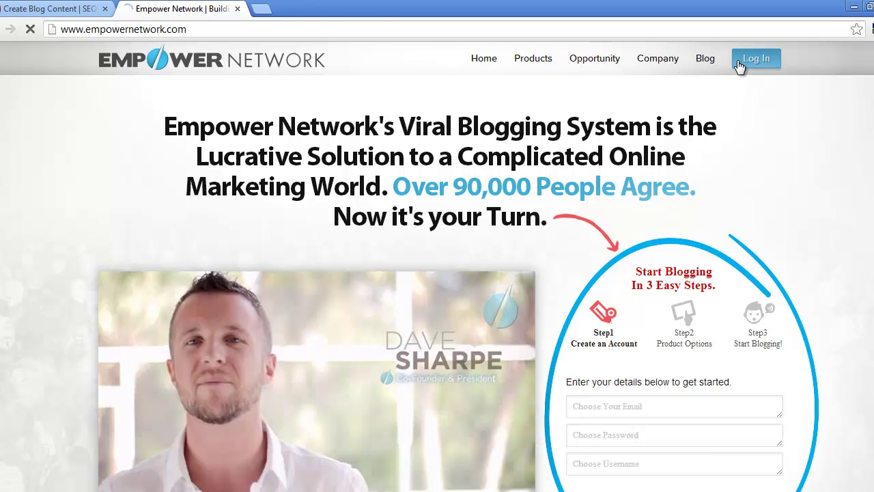
left_click(739, 62)
Step: Log in with the member username and password, then open the blogging dashboard
left_click(393, 219)
type("tylerlamb")
left_click(461, 216)
type("*********")
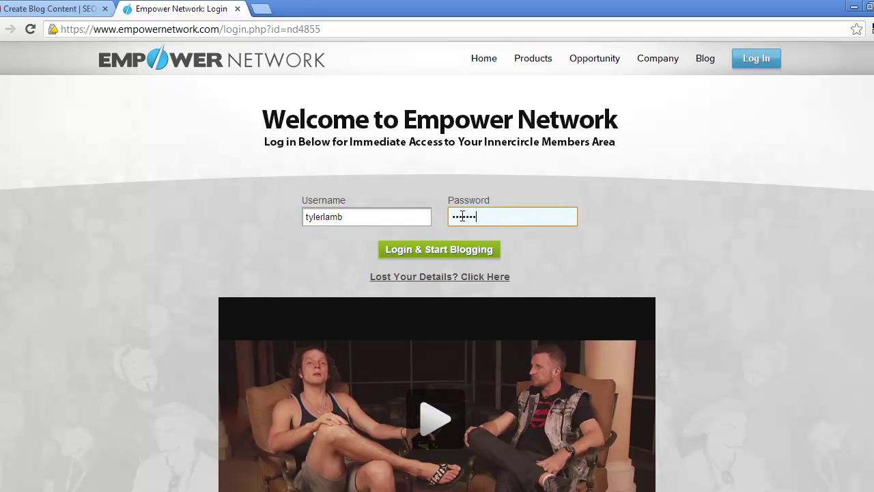
left_click(453, 254)
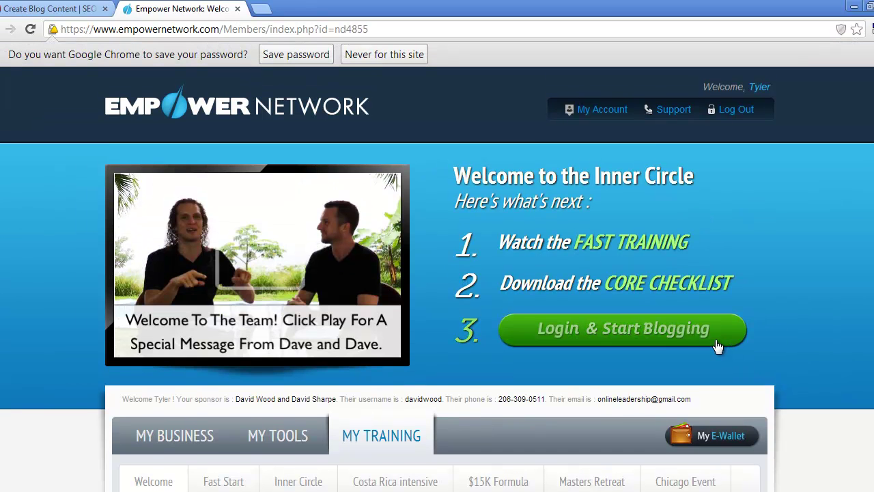
left_click(717, 336)
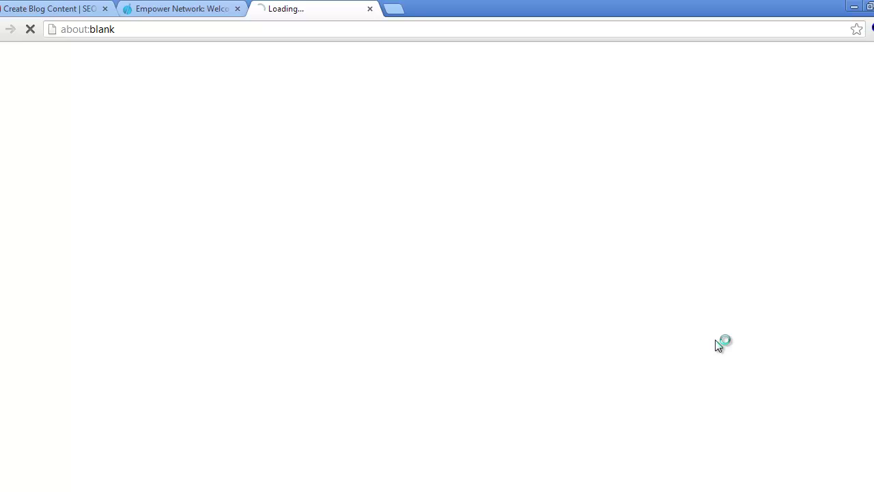
Step: Close the members tab, start a new post via Posts > Add New, and focus its empty body
left_click(238, 12)
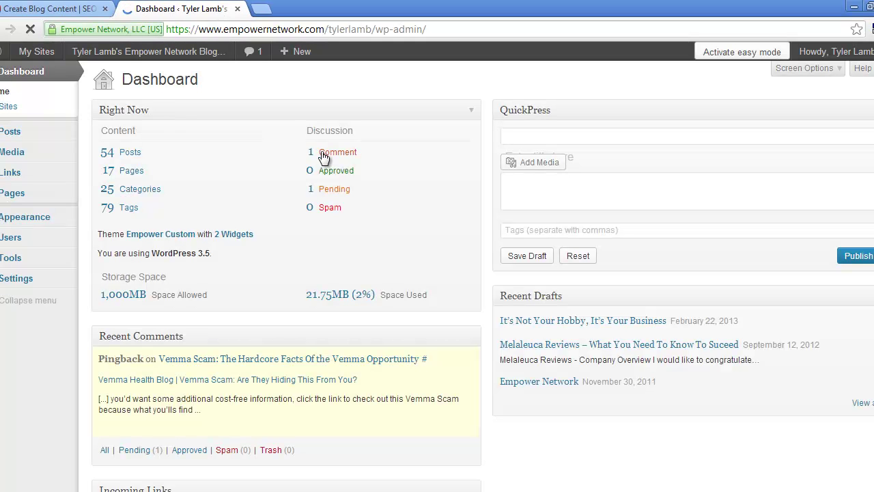
mouse_move(56, 140)
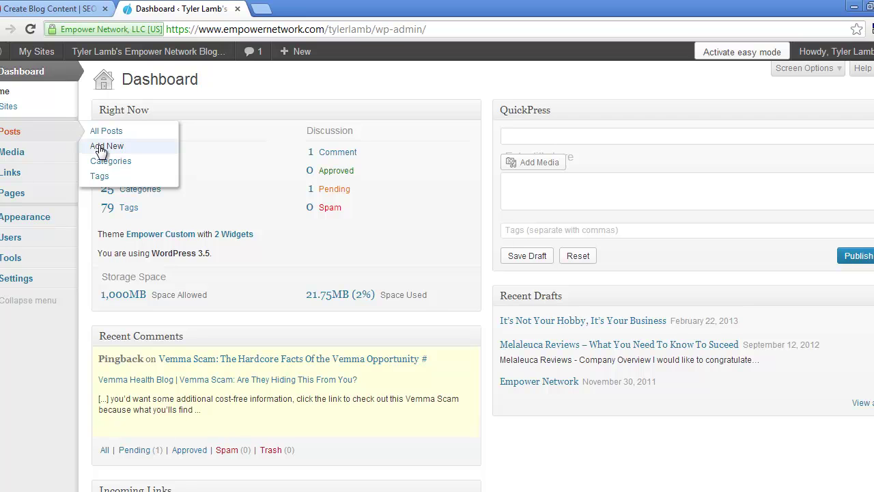
left_click(100, 148)
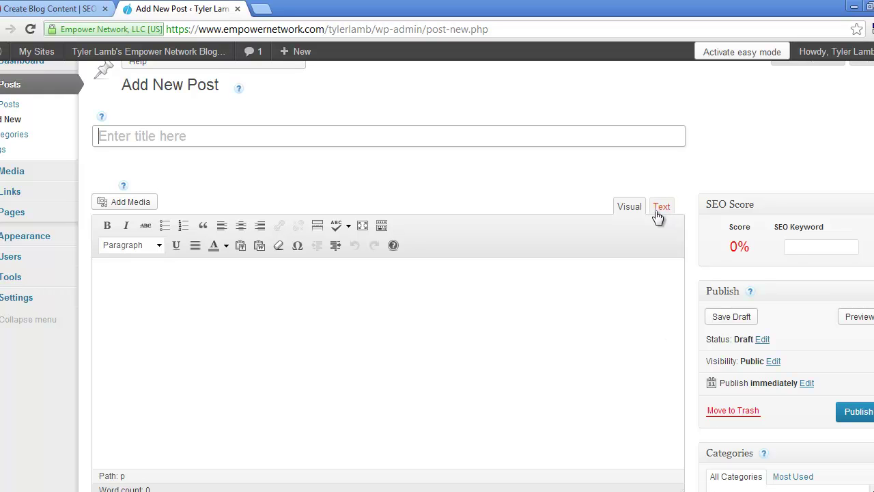
left_click(472, 362)
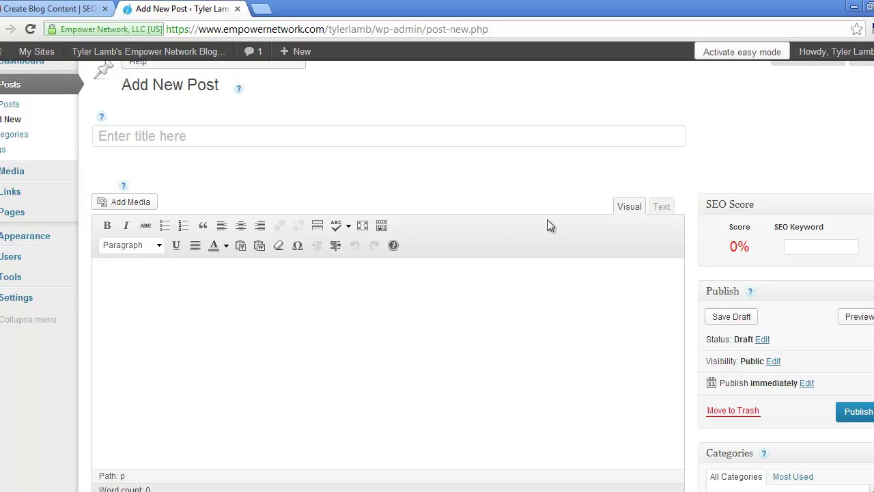
left_click(662, 207)
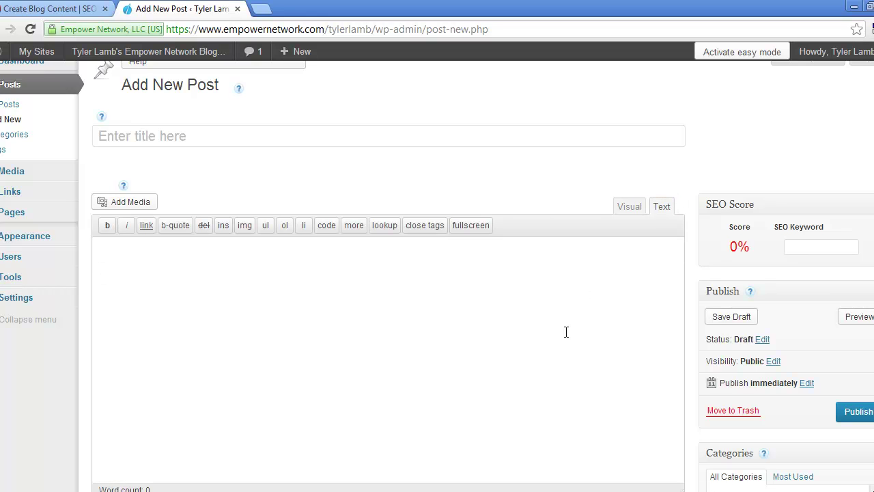
key("ctrl+v")
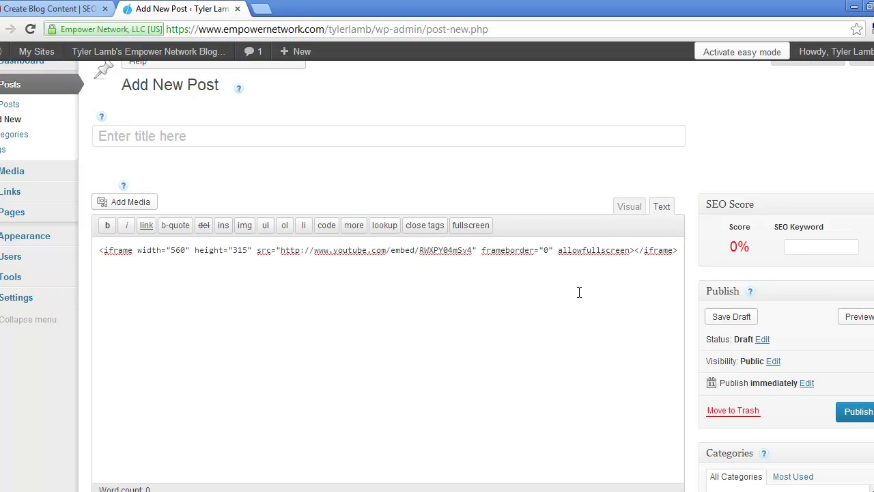
left_click(622, 206)
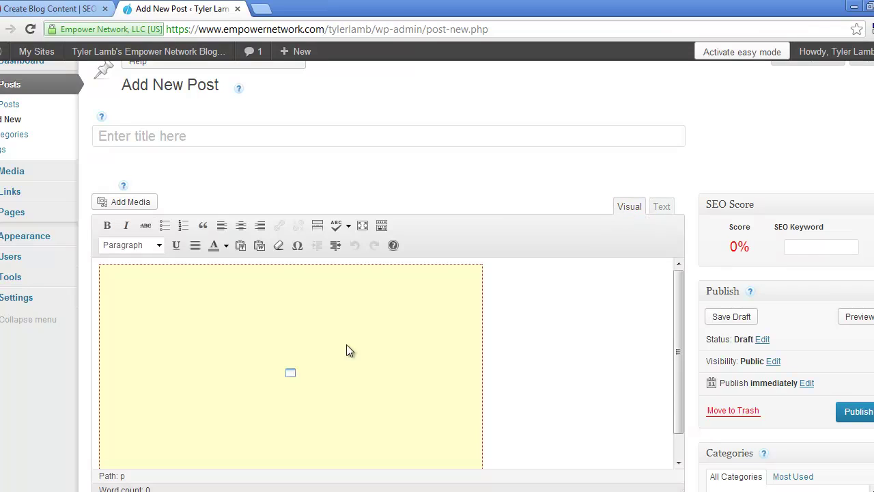
left_click(295, 367)
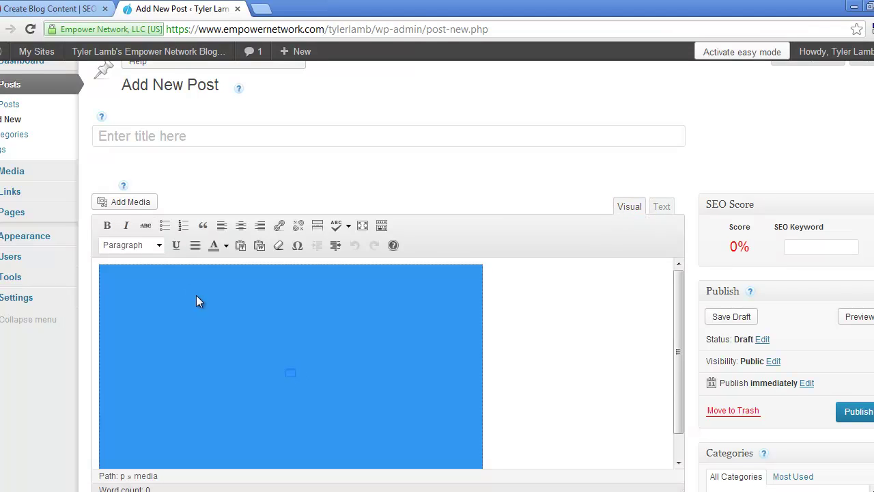
left_click(512, 332)
left_click(324, 331)
left_click(240, 227)
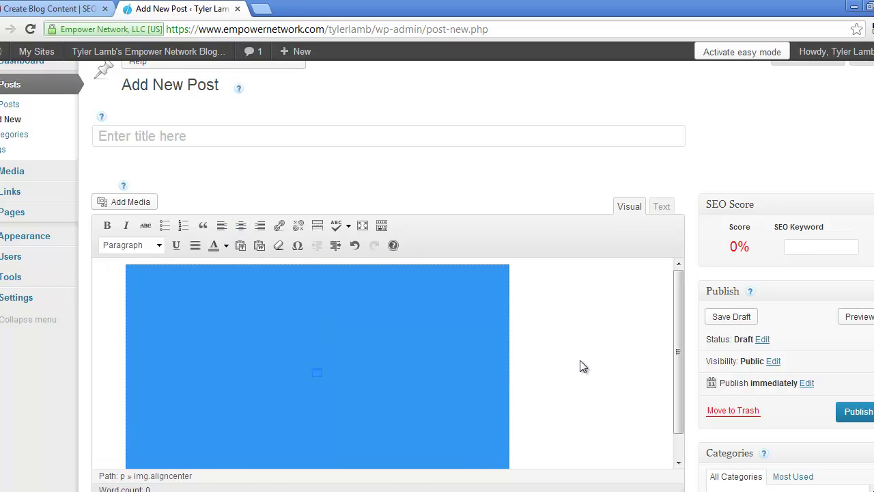
left_click(581, 366)
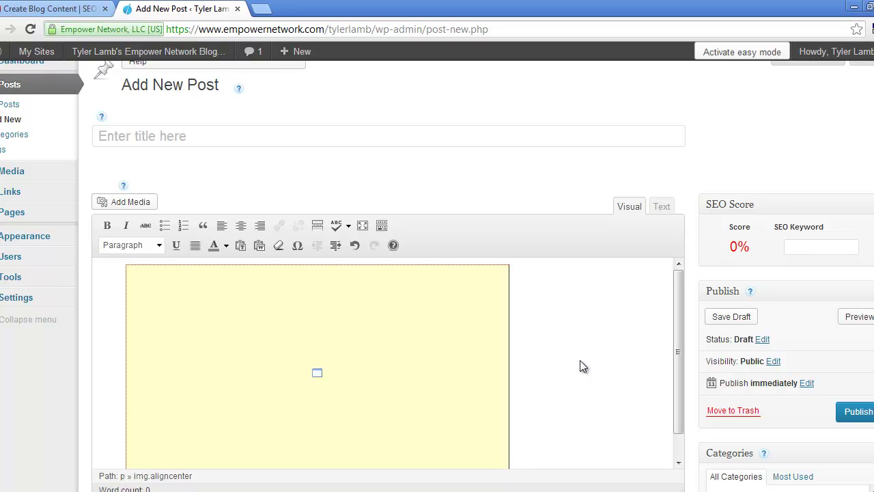
key("ctrl+a")
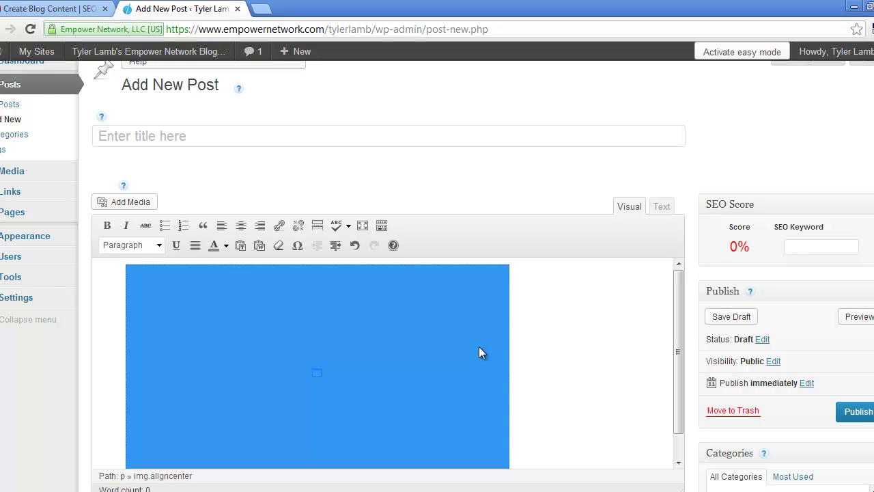
key("Delete")
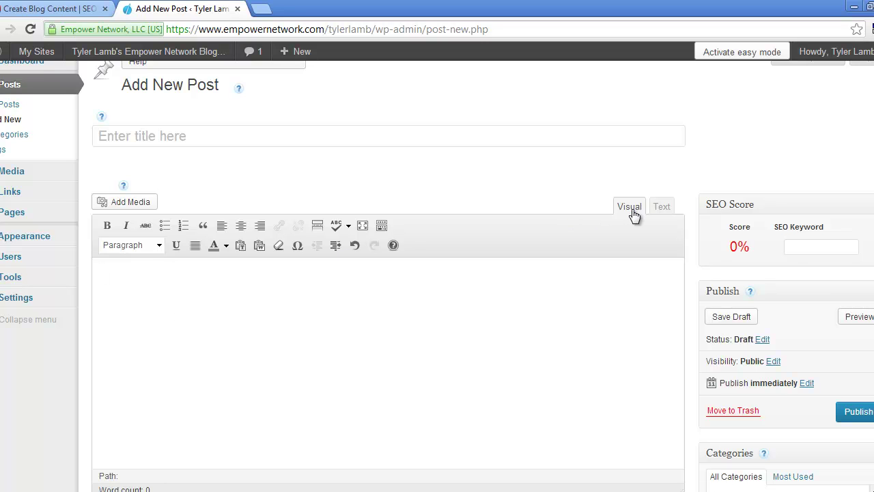
Step: Centre an 'xxxxxxx' placeholder paragraph and replace it in the HTML with the pasted YouTube iframe
type("xxxxxxx")
left_click(240, 226)
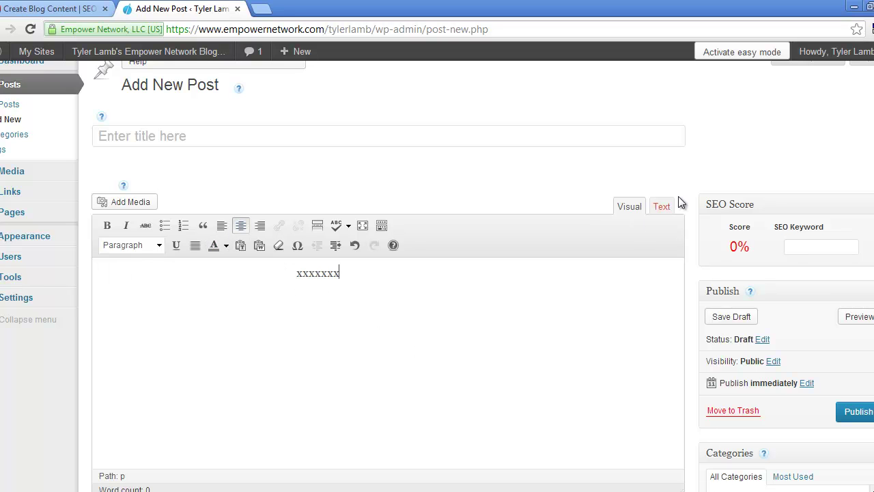
left_click(663, 208)
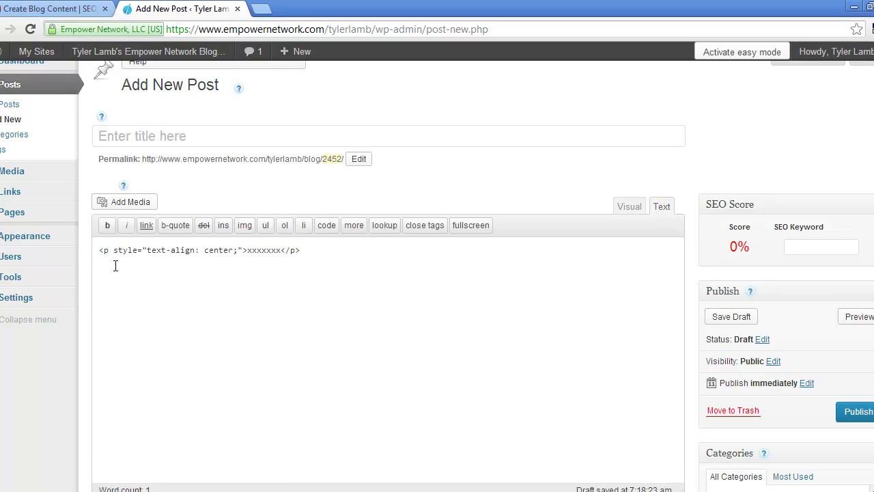
left_click_drag(281, 251, 249, 254)
type("<iframe width=\"560\" height=\"315\" src=\"http://www.youtube.com/embed/RWXPY04mSv4\" frameborder=\"0\" allowfullscreen></iframe>")
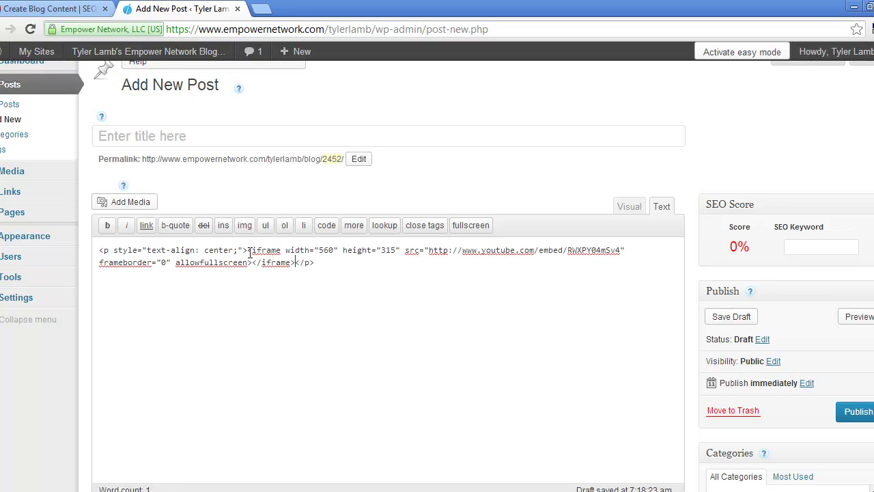
left_click(628, 206)
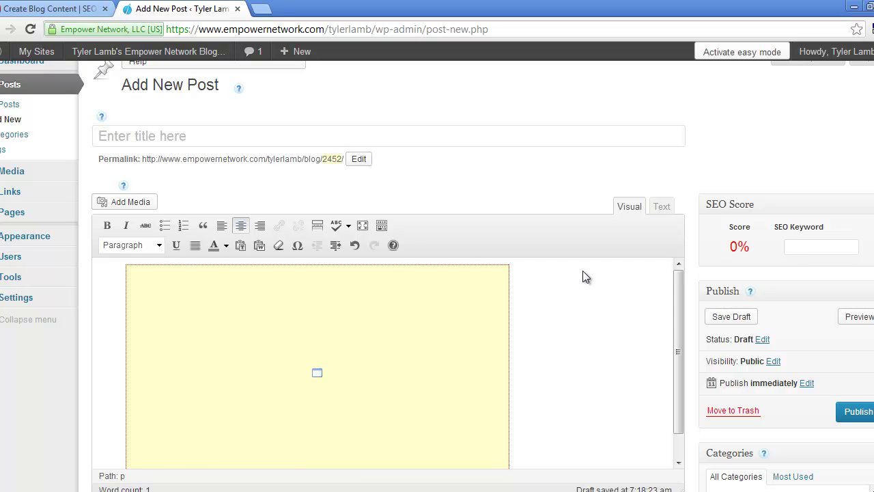
left_click(846, 320)
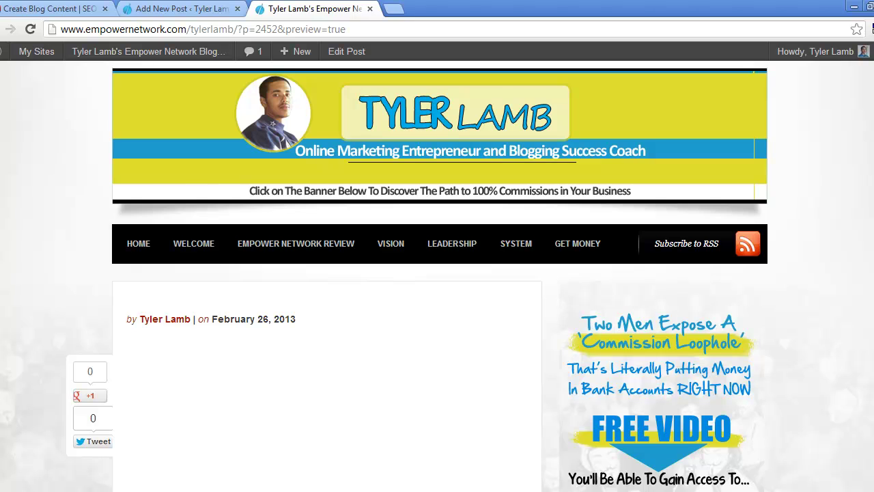
scroll(437, 273, "down", 3)
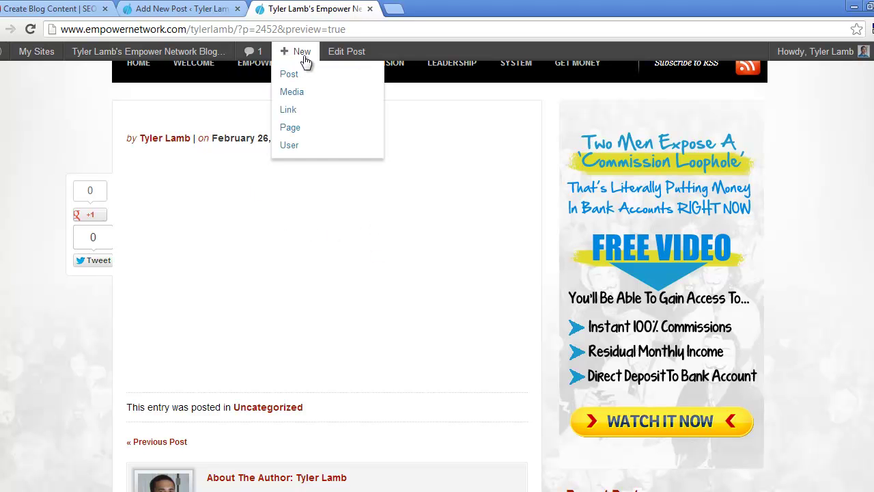
left_click(370, 9)
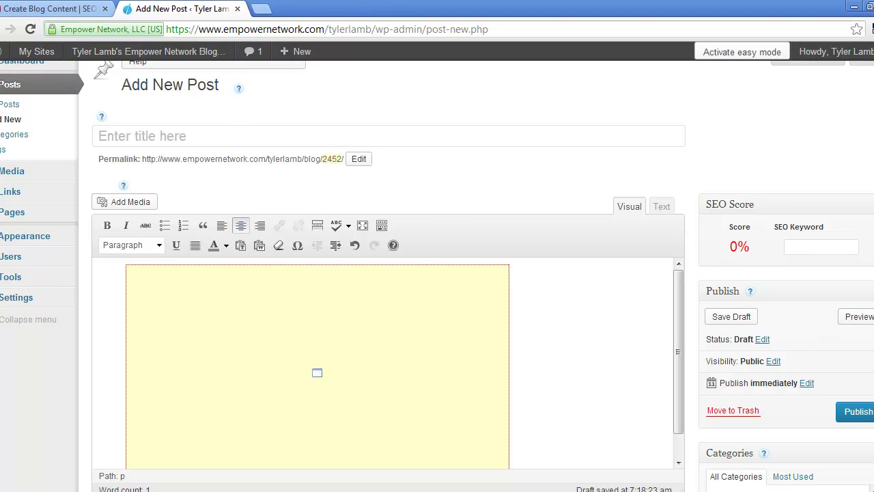
scroll(558, 312, "down", 2)
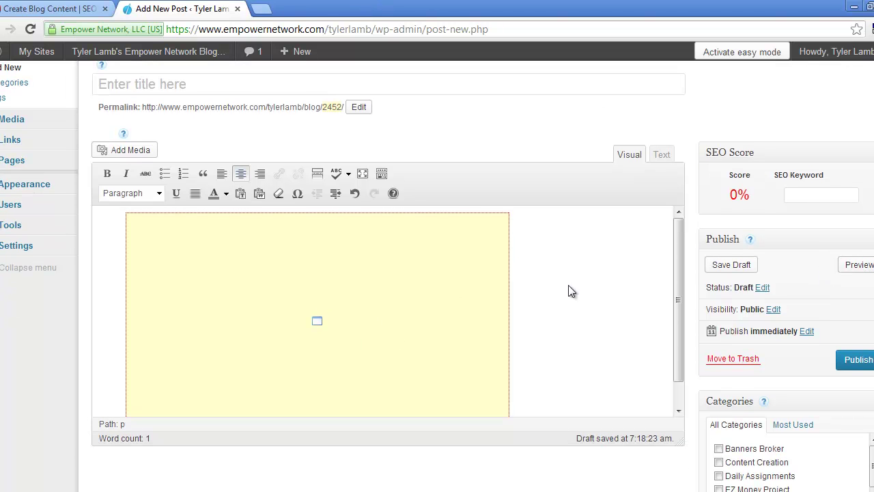
left_click_drag(674, 298, 681, 325)
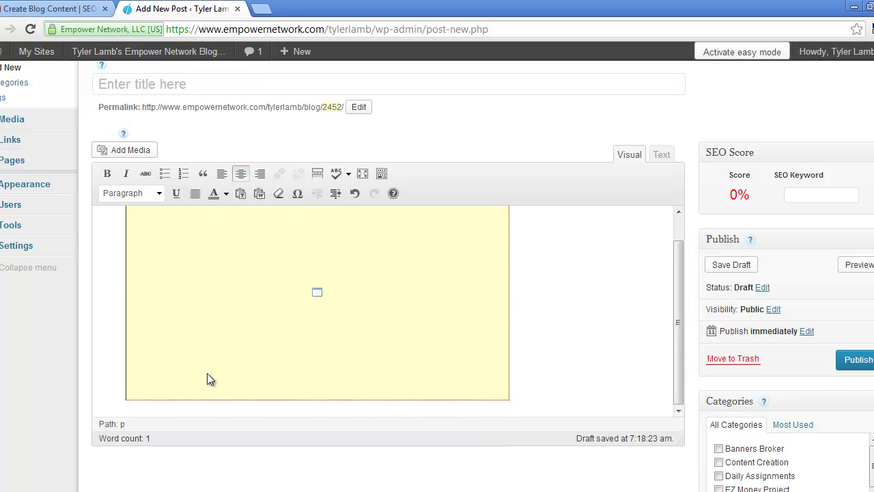
left_click(663, 155)
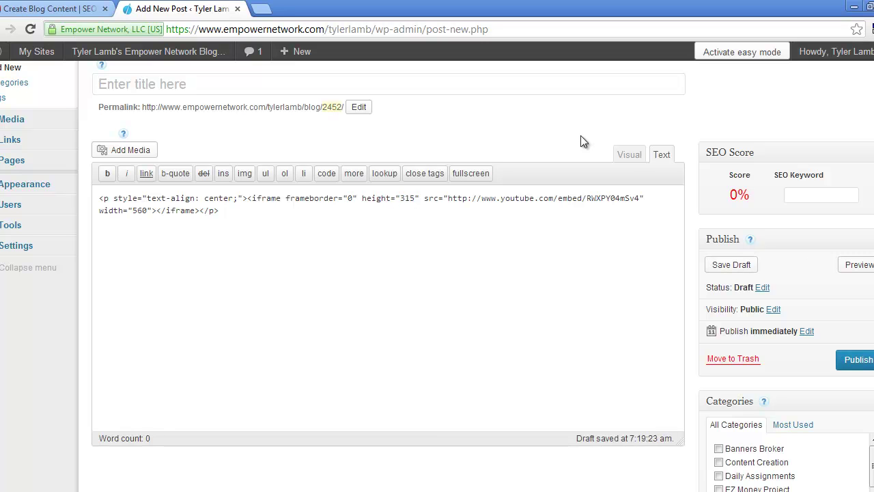
left_click(628, 154)
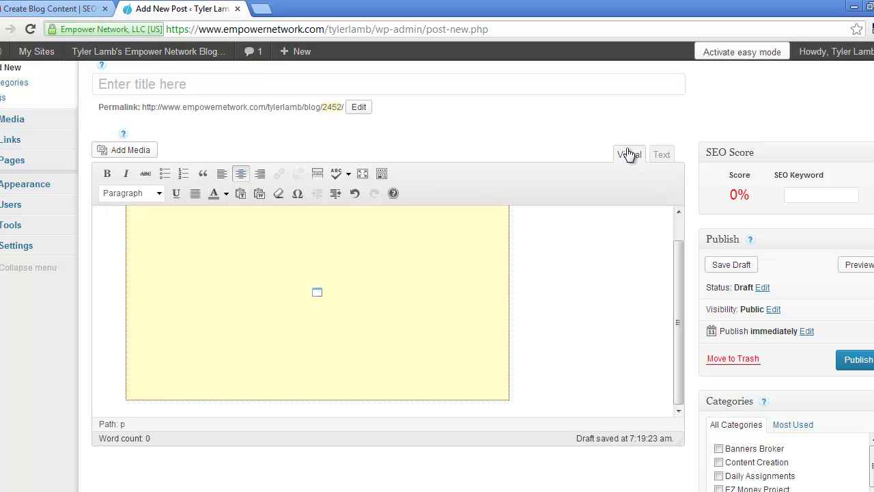